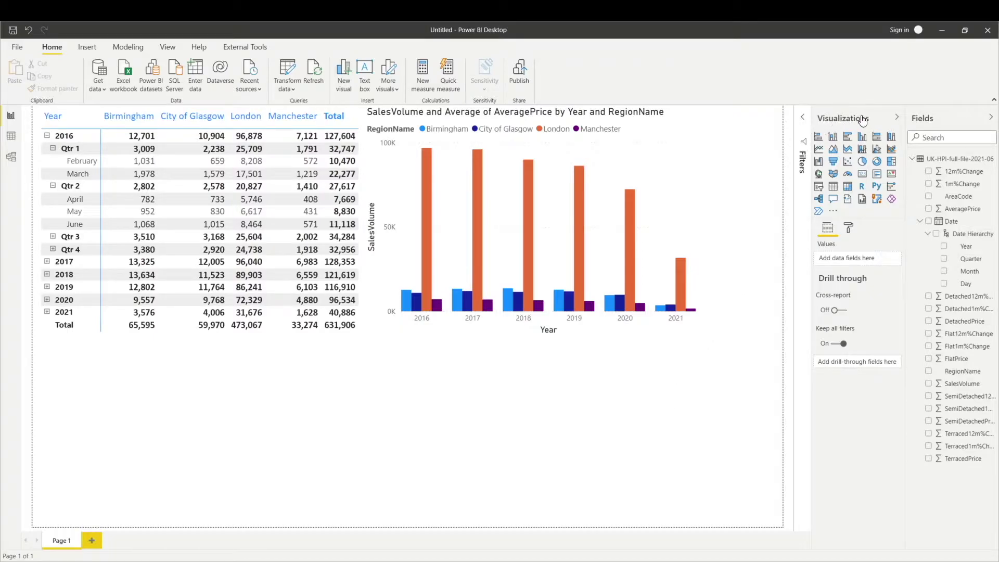
Add a new slicer visual, move it over the column chart, and narrow it to the chart's right side.
{"action": "left_click", "coordinate": [820, 192]}
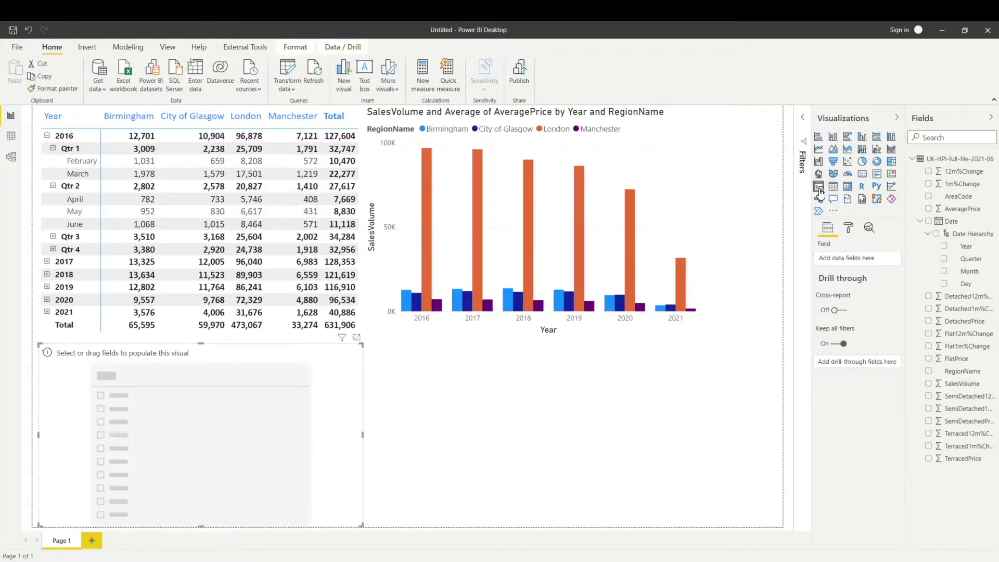
{"action": "left_click_drag", "start_coordinate": [290, 451], "coordinate": [717, 229]}
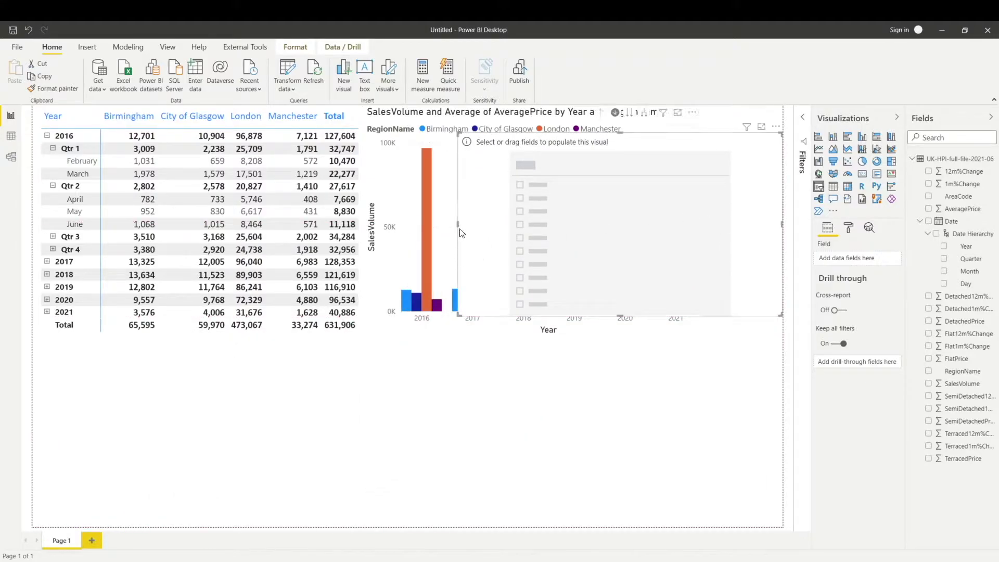
{"action": "left_click_drag", "start_coordinate": [538, 217], "coordinate": [706, 205]}
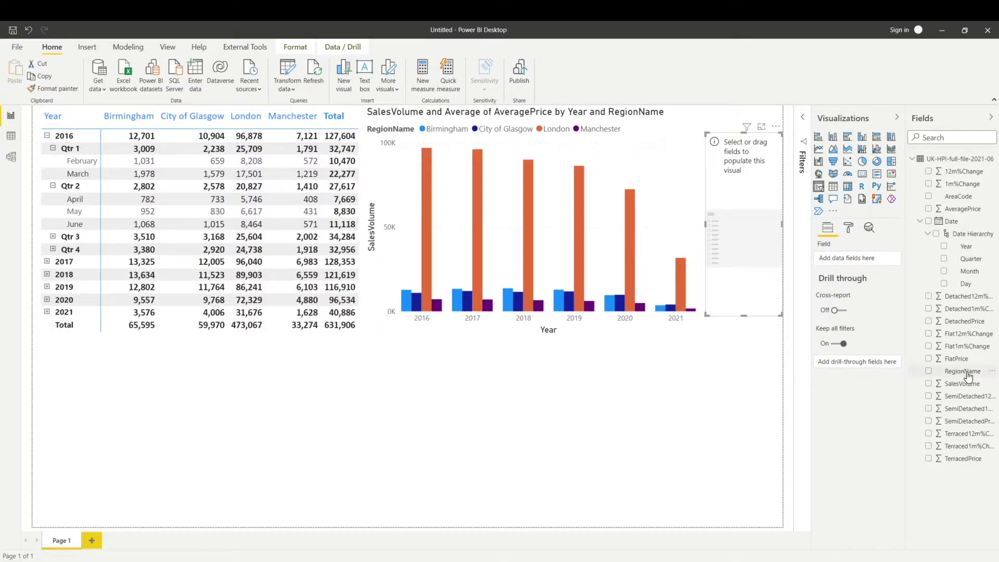
Make RegionName the slicer's field, widen the slicer slightly, and select Birmingham.
{"action": "left_click_drag", "start_coordinate": [966, 377], "coordinate": [867, 259]}
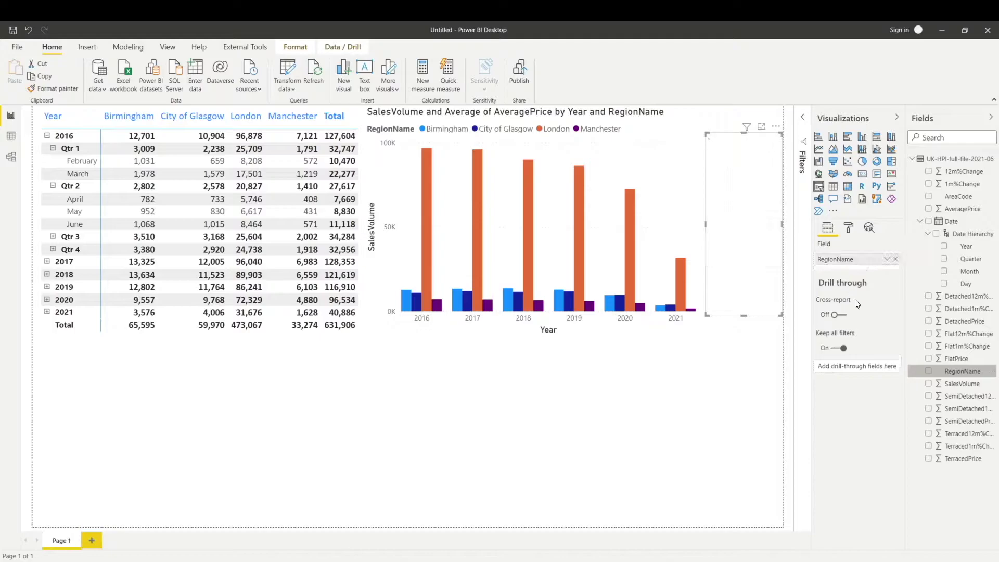
{"action": "mouse_move", "coordinate": [859, 305]}
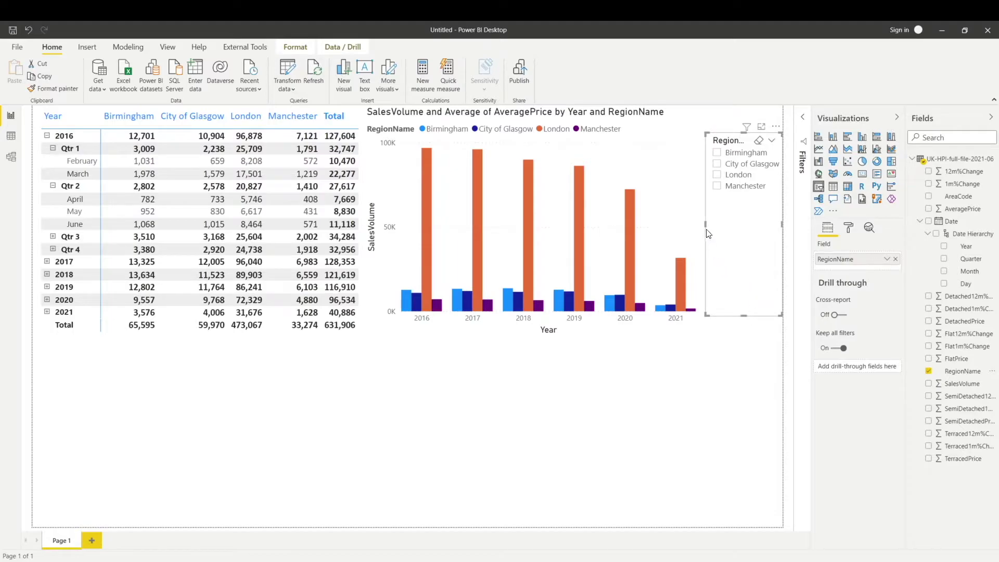
{"action": "left_click_drag", "start_coordinate": [705, 224], "coordinate": [699, 224]}
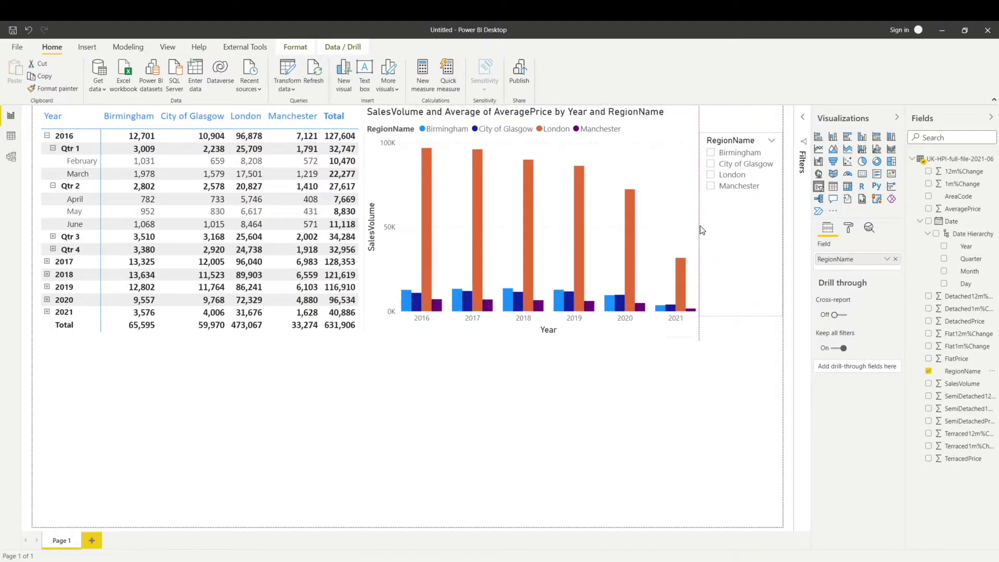
{"action": "left_click", "coordinate": [711, 154]}
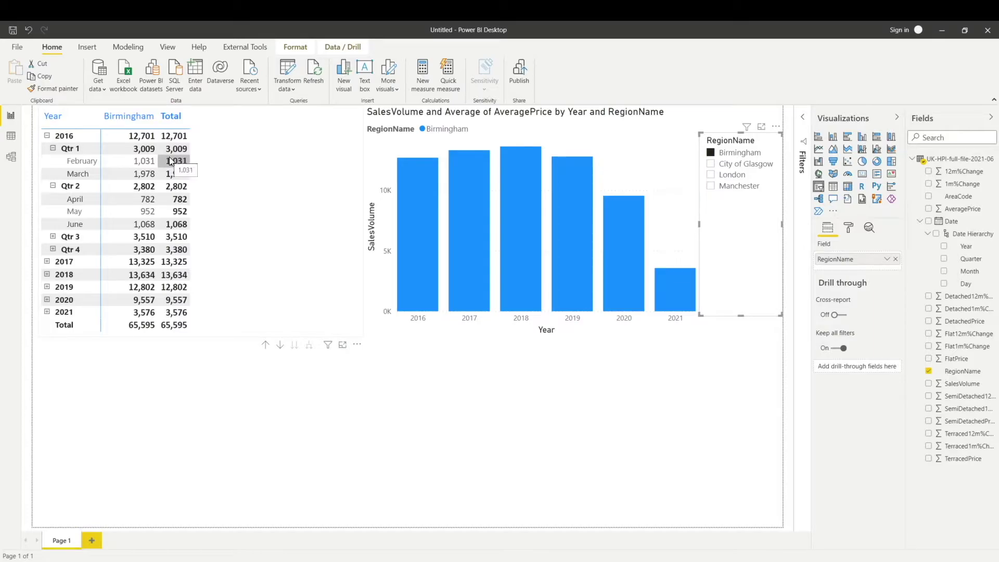
Switch the RegionName slicer selection to London.
{"action": "left_click", "coordinate": [711, 175]}
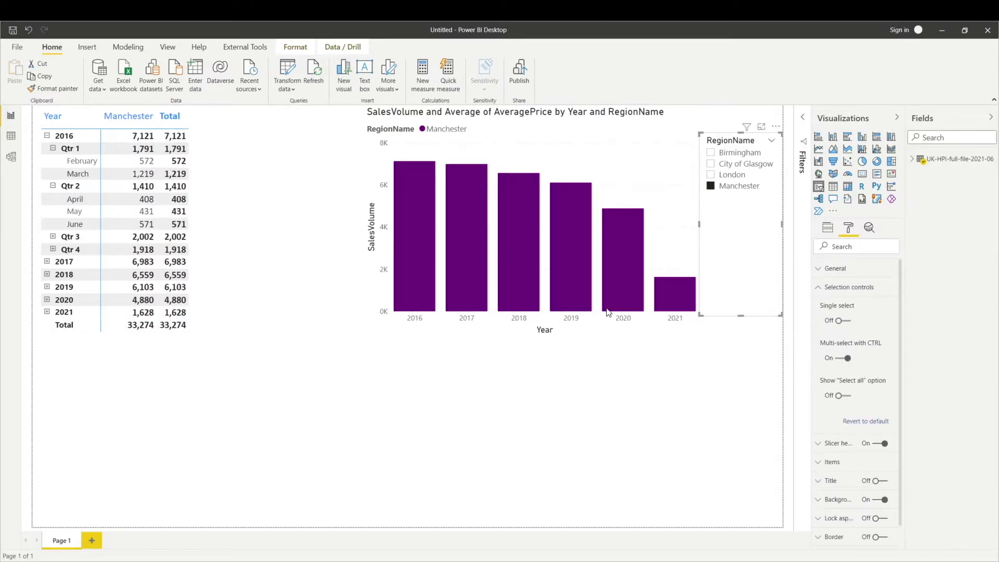
Filter the report to City of Glasgow and turn on the slicer's Show "Select all" option.
{"action": "left_click", "coordinate": [711, 165]}
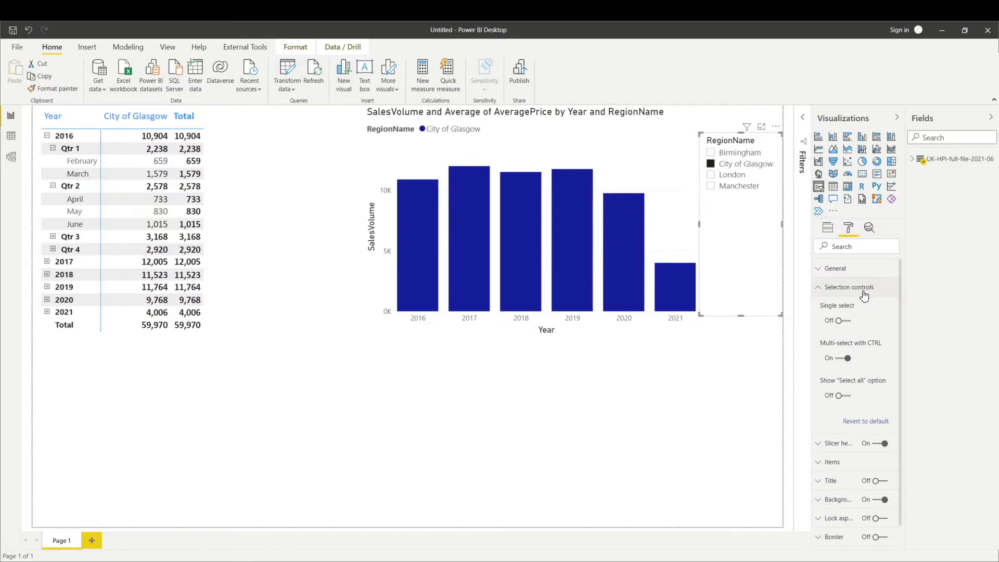
{"action": "left_click", "coordinate": [844, 397]}
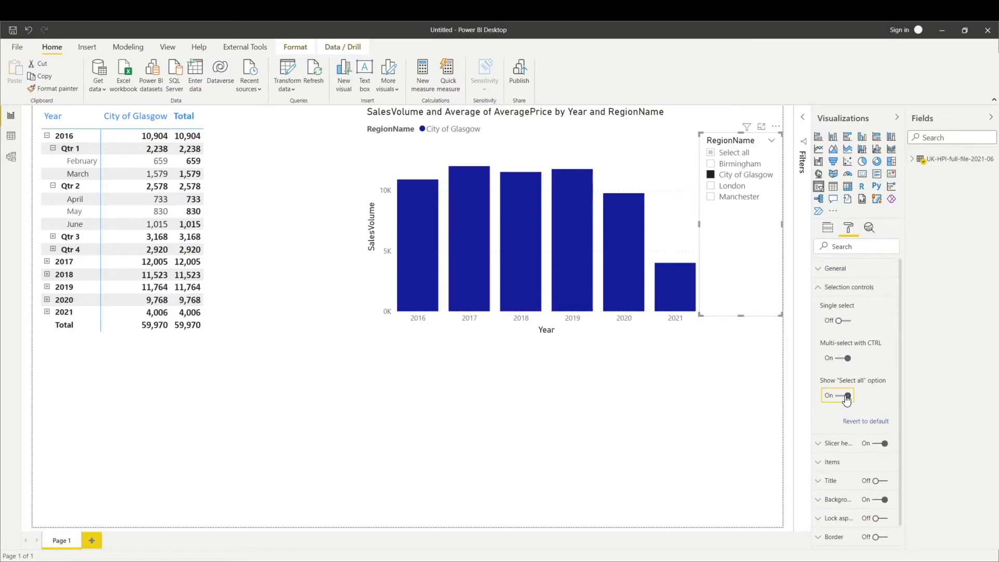
Toggle Select all on and off, try Birmingham and Manchester, then select Birmingham plus London with Ctrl.
{"action": "left_click", "coordinate": [711, 154]}
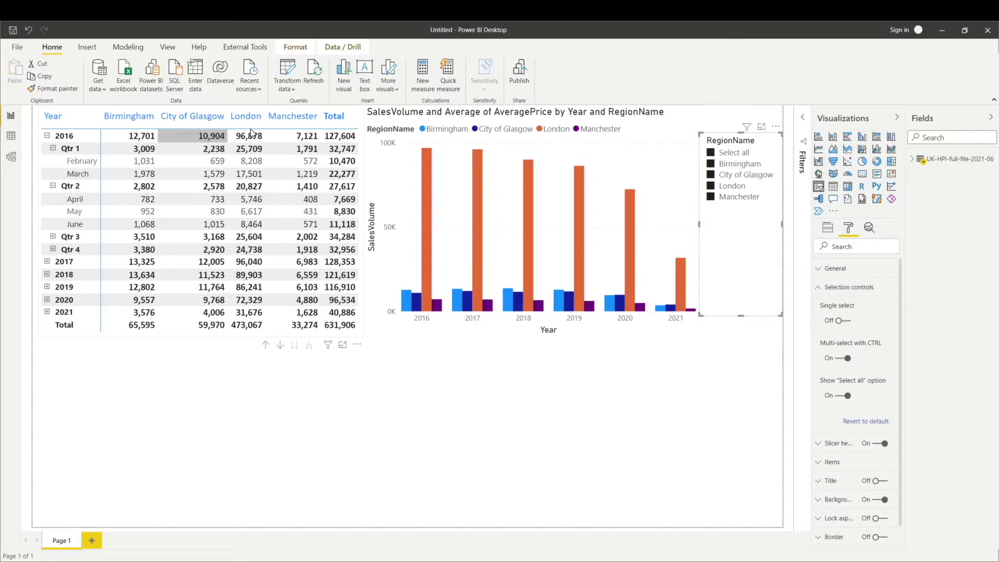
{"action": "left_click", "coordinate": [711, 153]}
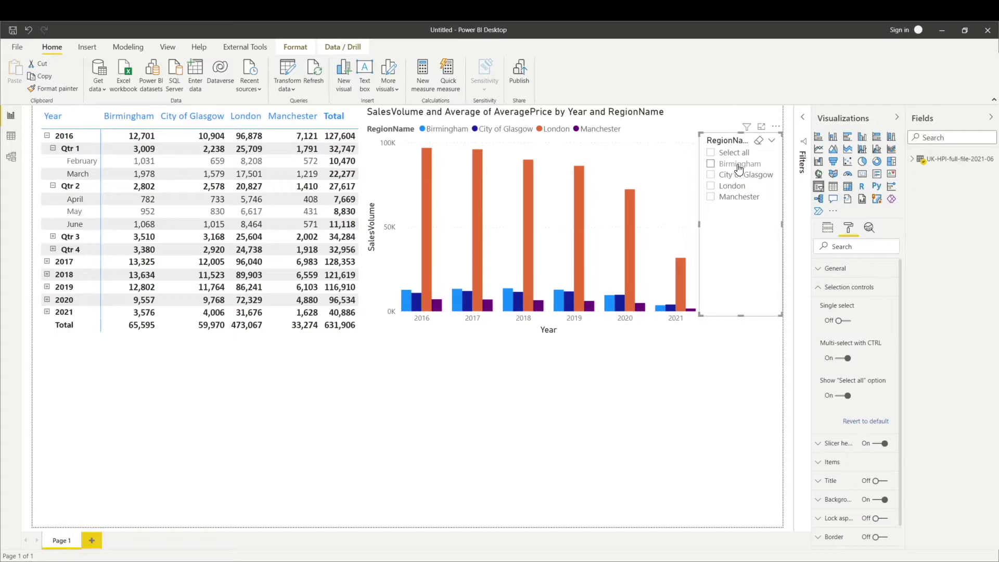
{"action": "left_click", "coordinate": [711, 165]}
{"action": "left_click", "coordinate": [712, 198]}
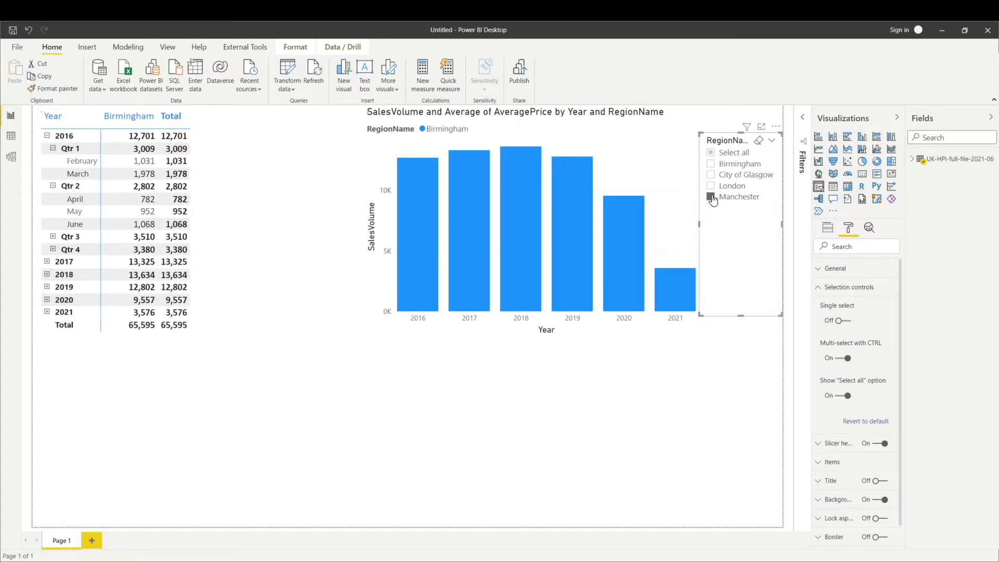
{"action": "left_click", "coordinate": [712, 165]}
{"action": "left_click", "coordinate": [720, 193], "text": "ctrl"}
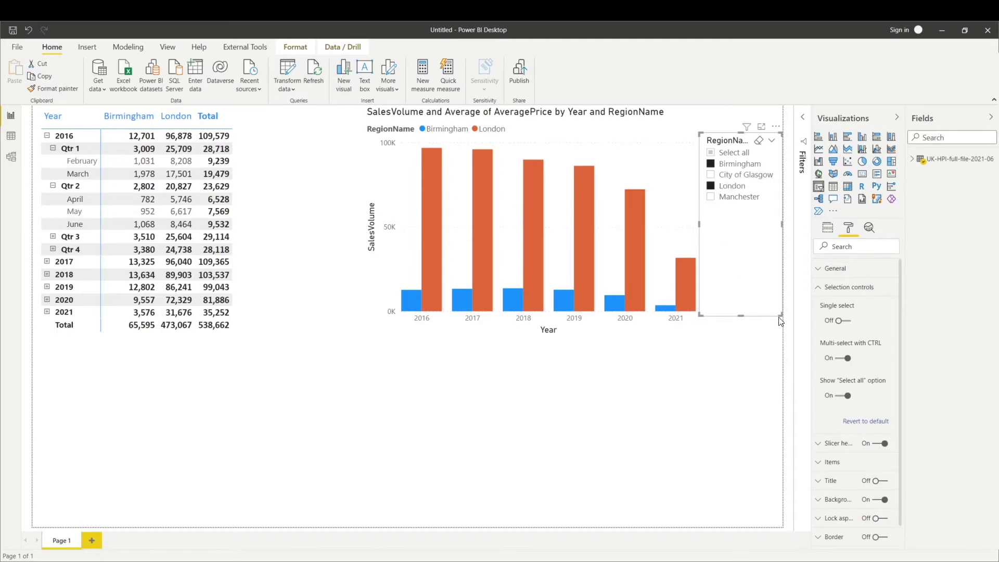
Turn off Multi-select with CTRL, tick Glasgow and Manchester, clear everything via Select all, and shorten the slicer.
{"action": "left_click", "coordinate": [839, 359]}
{"action": "left_click", "coordinate": [712, 175]}
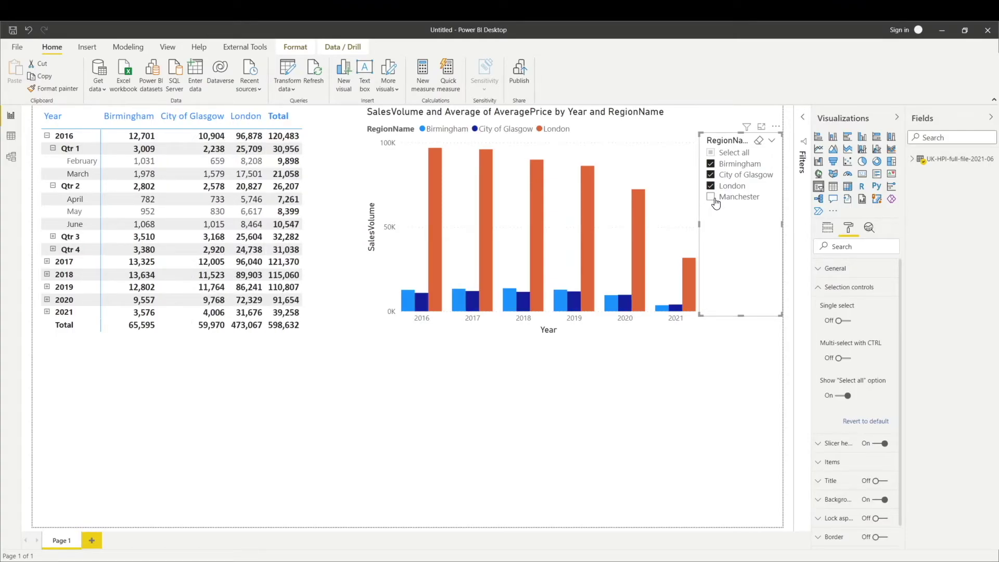
{"action": "left_click", "coordinate": [711, 198]}
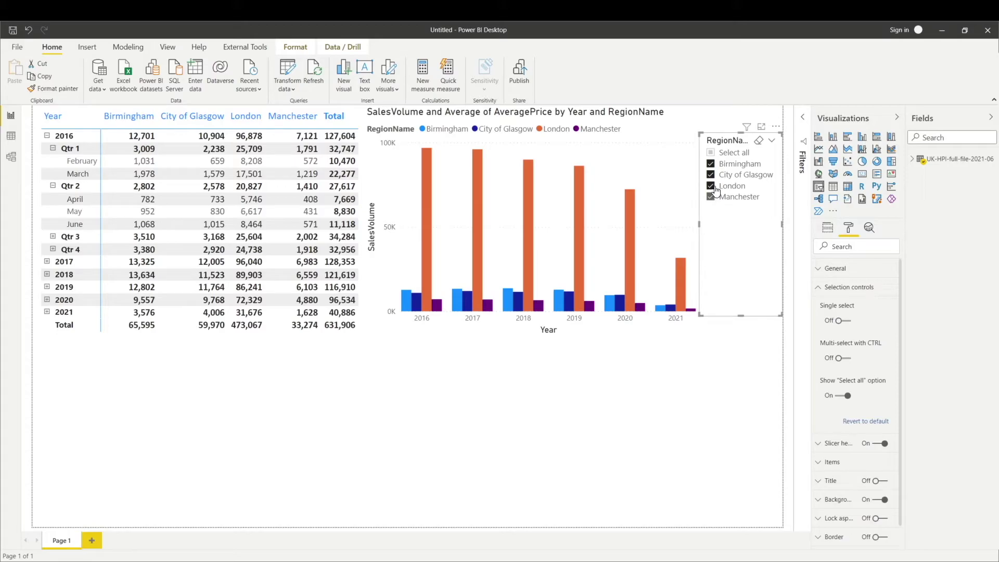
{"action": "left_click", "coordinate": [712, 153]}
{"action": "left_click", "coordinate": [712, 153]}
{"action": "left_click_drag", "start_coordinate": [740, 315], "coordinate": [734, 207]}
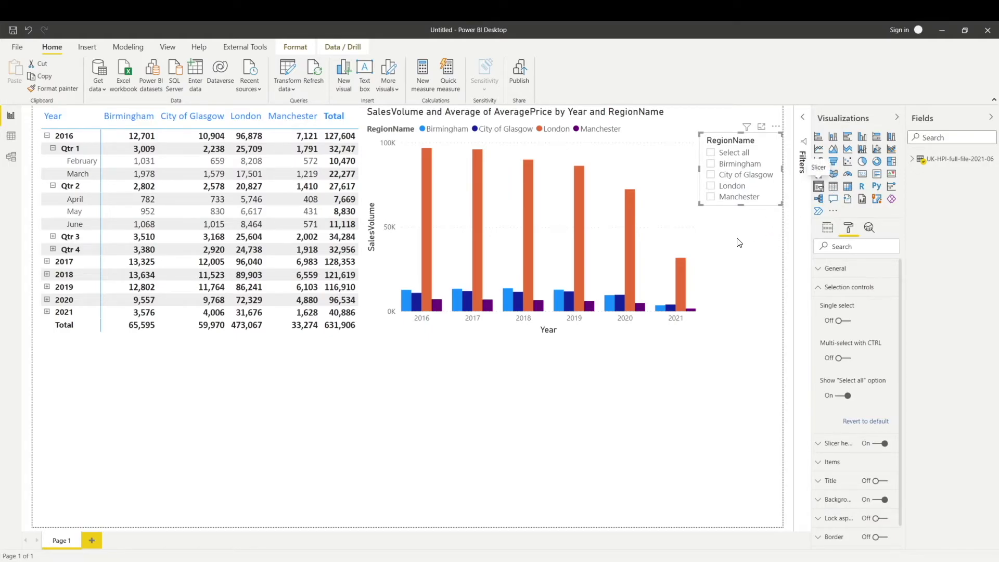
Place a second slicer below the matrix as a short strip and expand the UK-HPI-full-file-2021-06 table.
{"action": "left_click", "coordinate": [773, 233]}
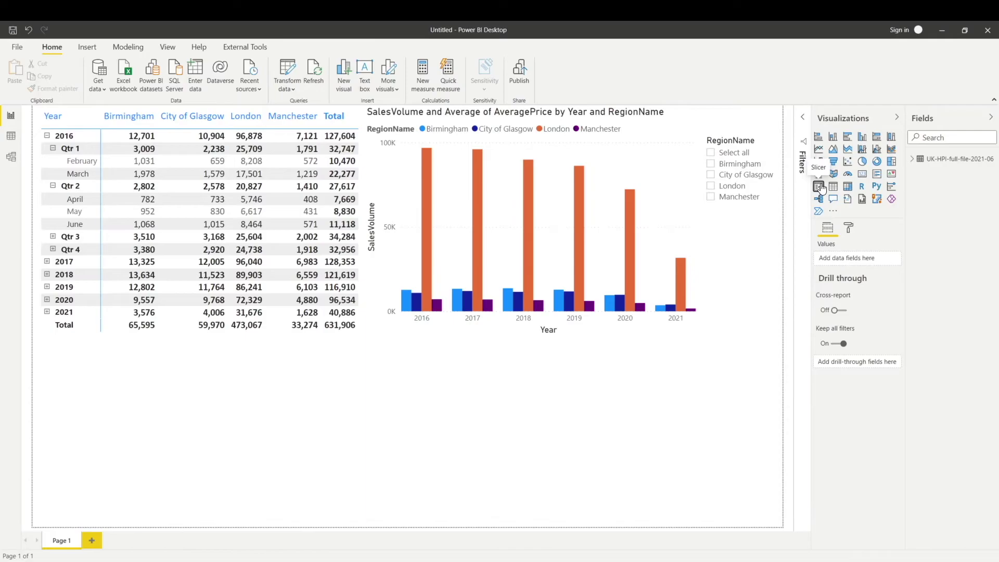
{"action": "left_click", "coordinate": [819, 187]}
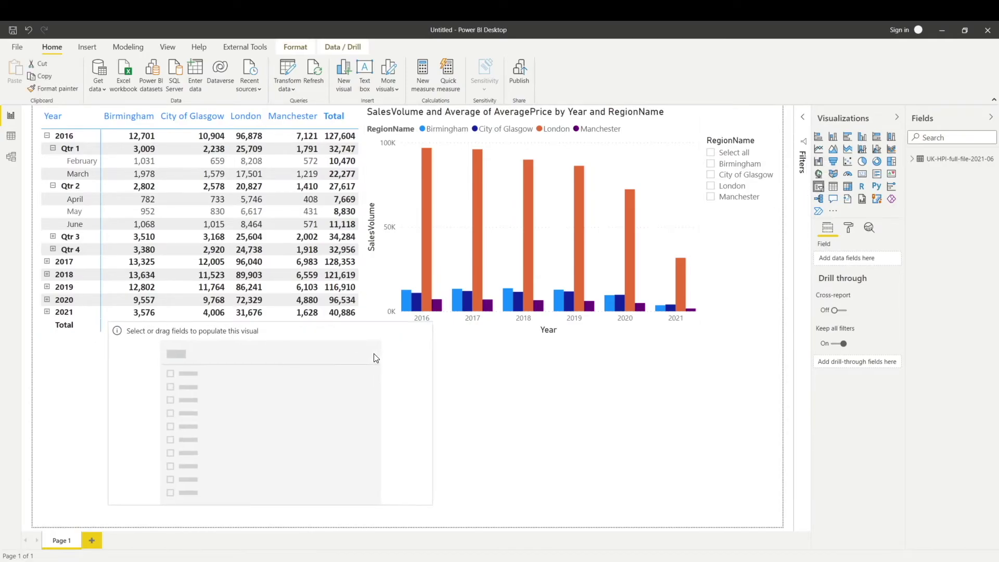
{"action": "left_click_drag", "start_coordinate": [376, 357], "coordinate": [325, 373]}
{"action": "left_click_drag", "start_coordinate": [384, 521], "coordinate": [302, 383]}
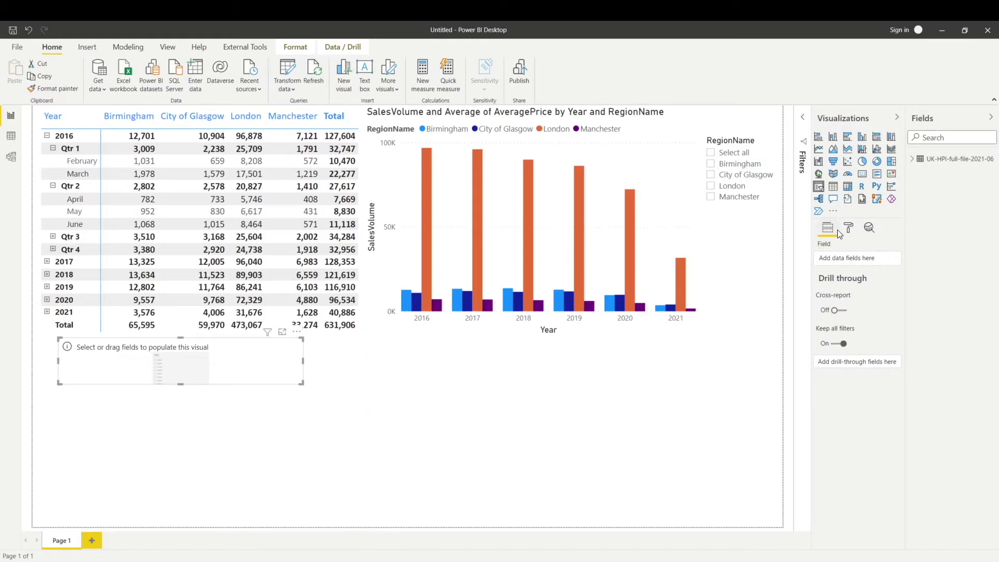
{"action": "left_click", "coordinate": [915, 160]}
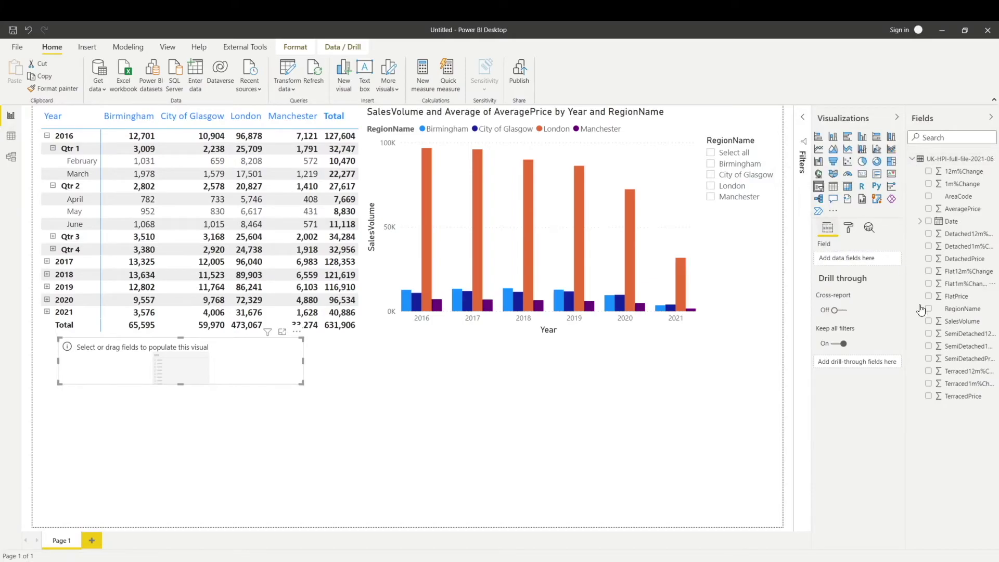
Set the new slicer's field to Year from Date Hierarchy and narrow the range to 2016–2017.
{"action": "left_click", "coordinate": [919, 222]}
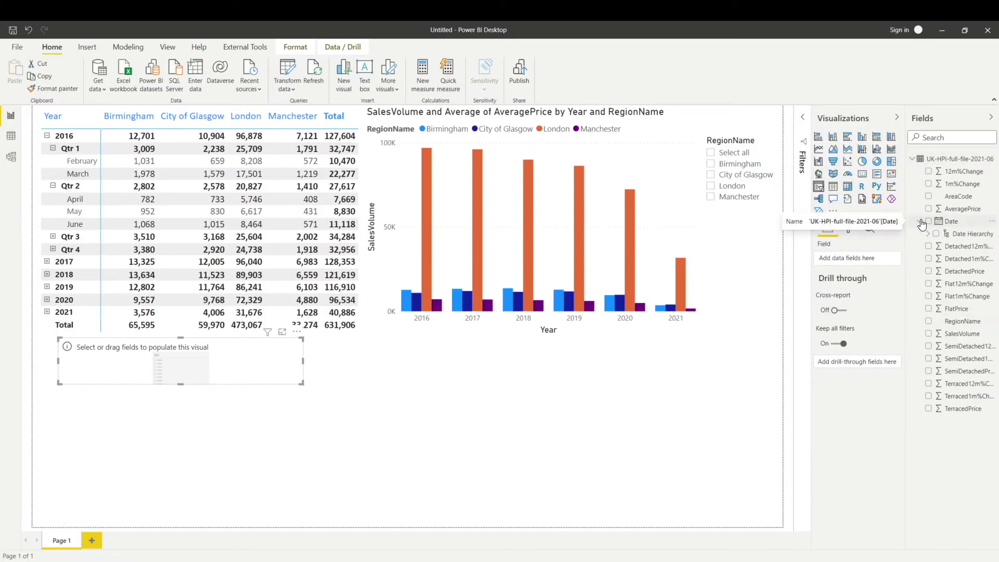
{"action": "left_click", "coordinate": [929, 235]}
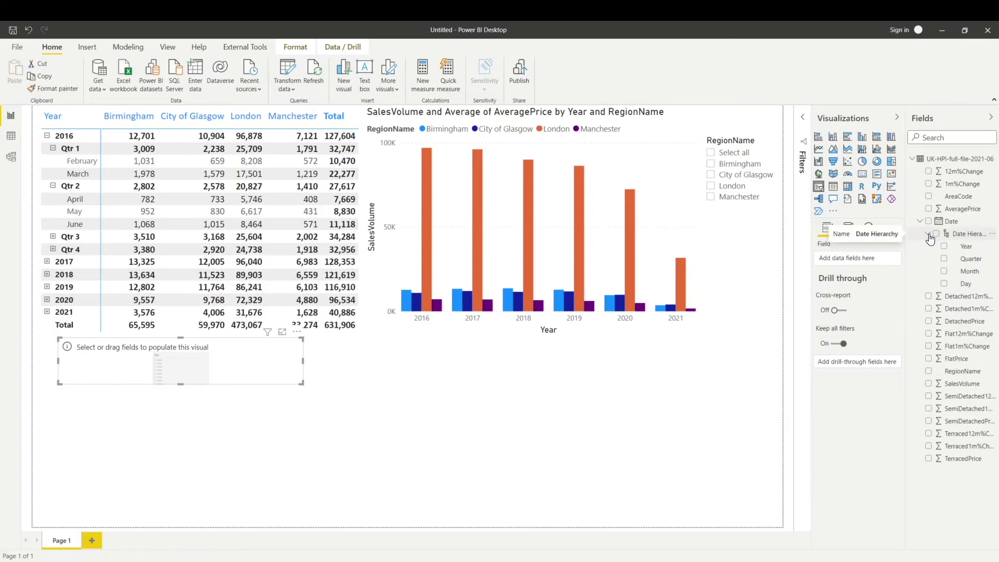
{"action": "left_click_drag", "start_coordinate": [966, 246], "coordinate": [859, 264]}
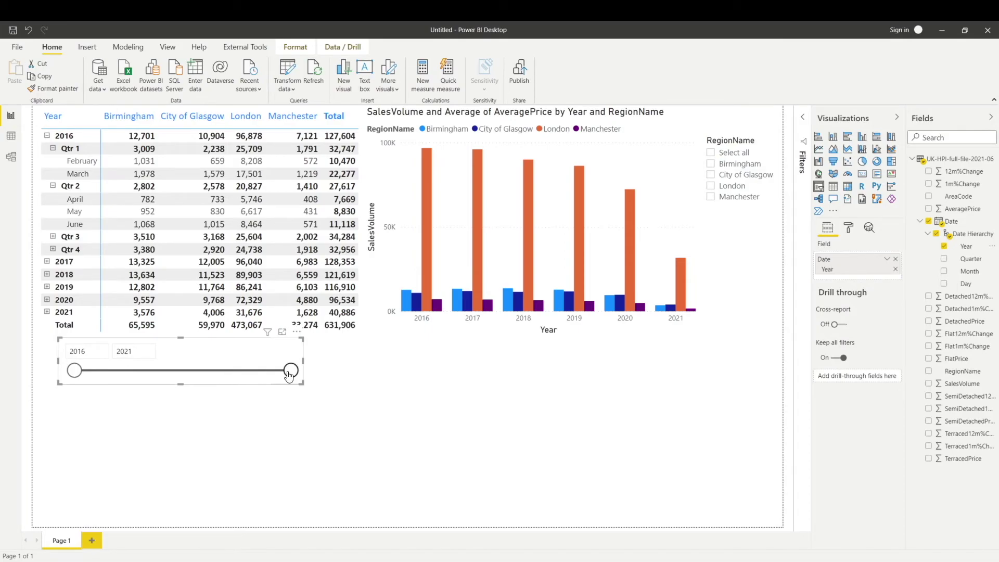
{"action": "left_click_drag", "start_coordinate": [287, 374], "coordinate": [133, 370]}
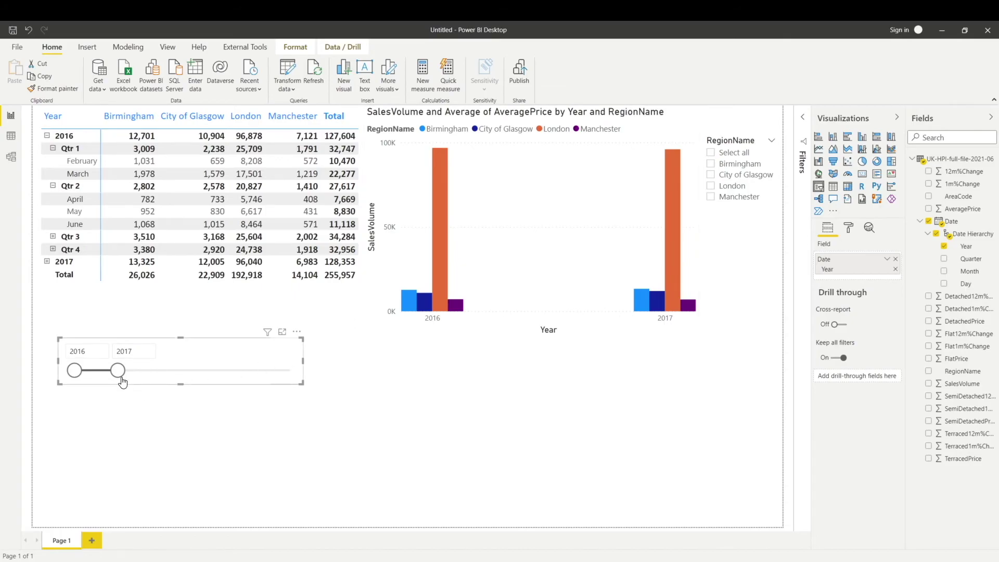
{"action": "left_click_drag", "start_coordinate": [118, 371], "coordinate": [153, 373]}
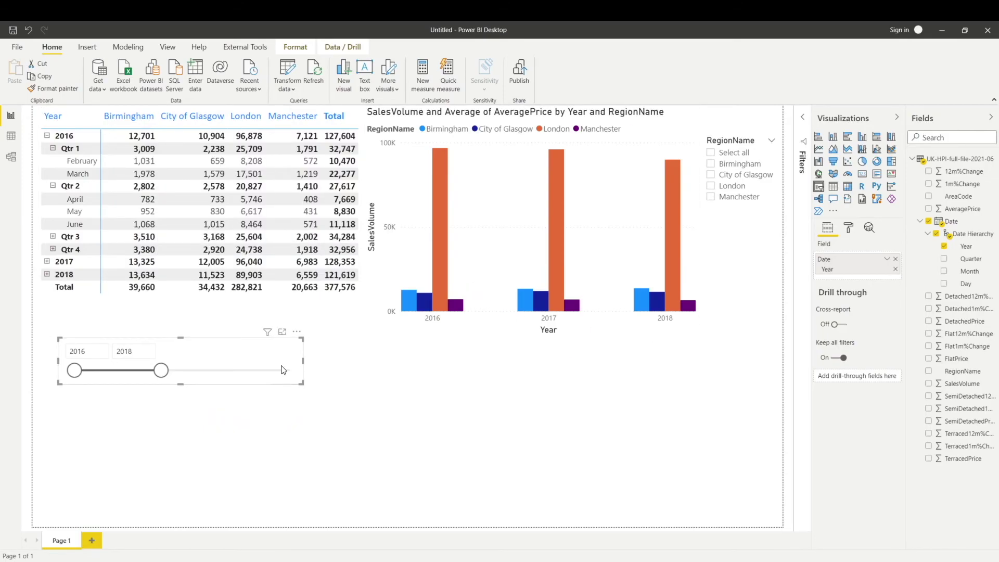
{"action": "left_click_drag", "start_coordinate": [160, 370], "coordinate": [292, 373]}
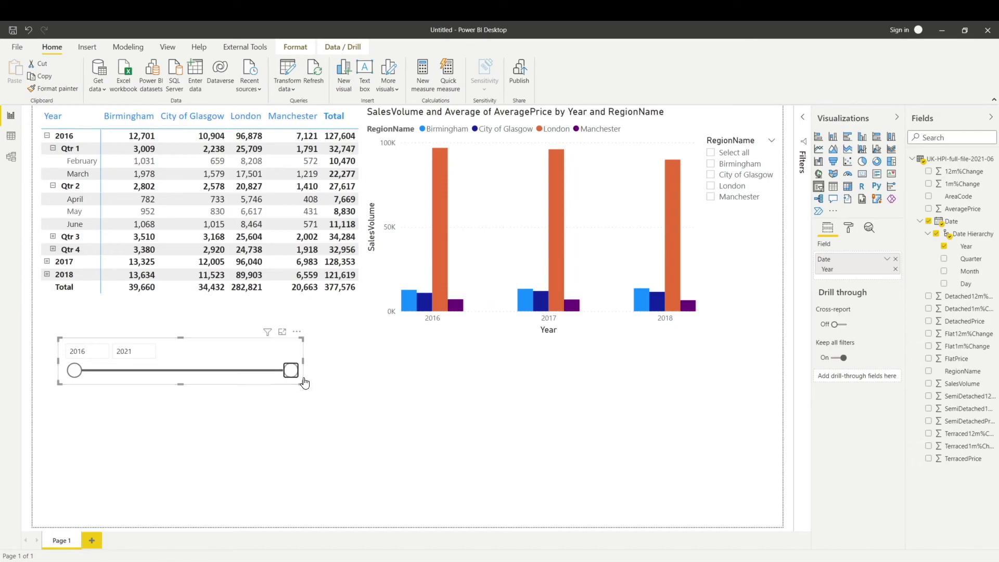